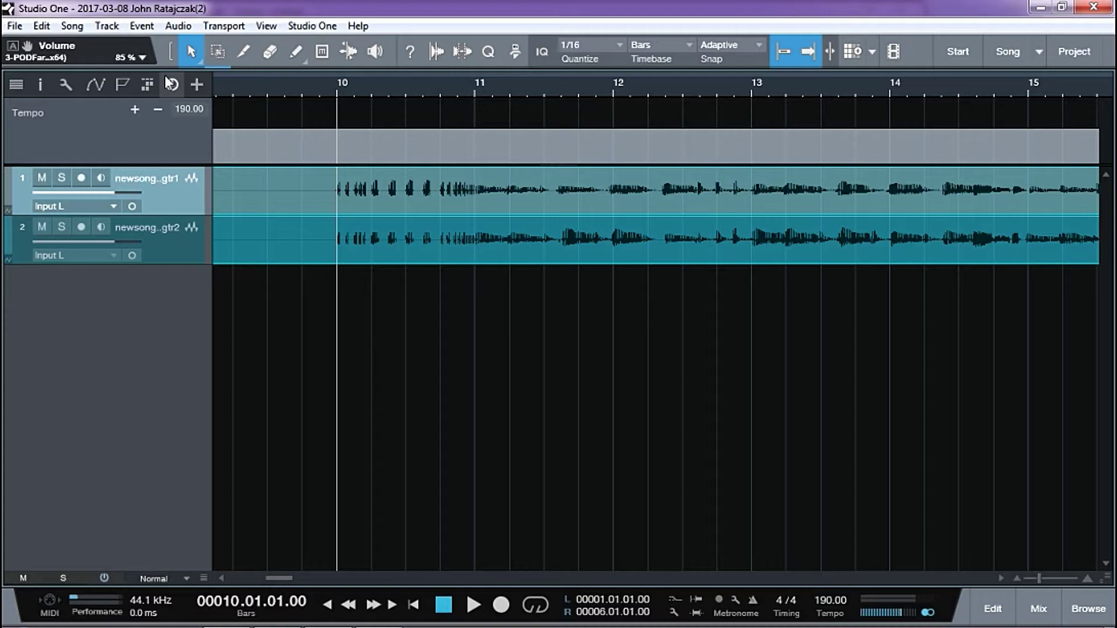
Step: Play back both guitar tracks from bar 10
left_click_drag(365, 97, 480, 139)
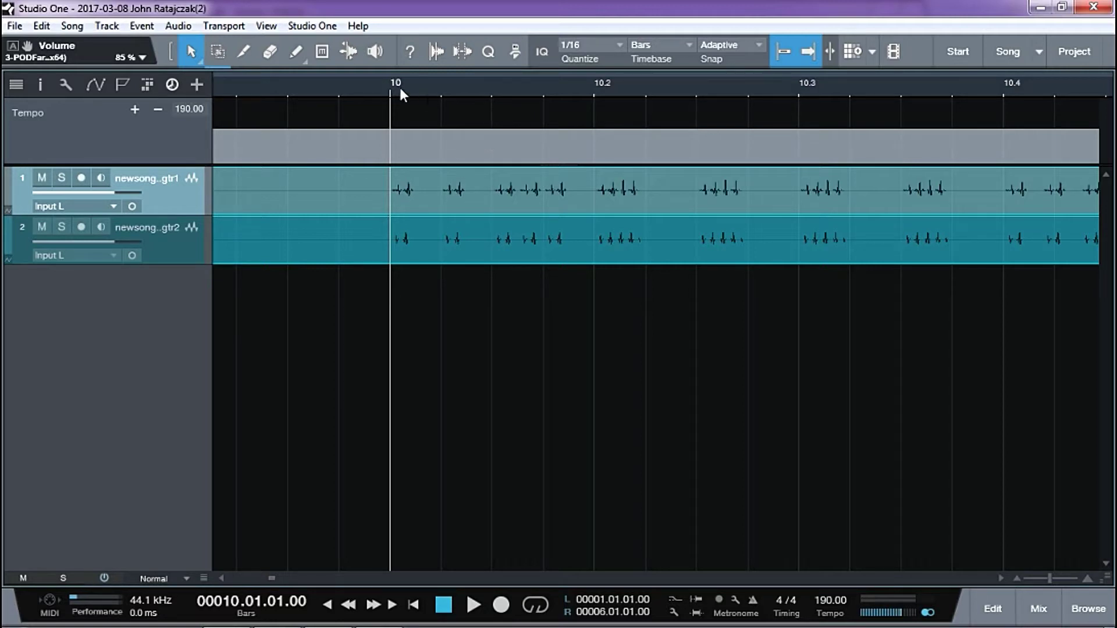
left_click_drag(400, 86, 327, 42)
left_click_drag(336, 93, 439, 116)
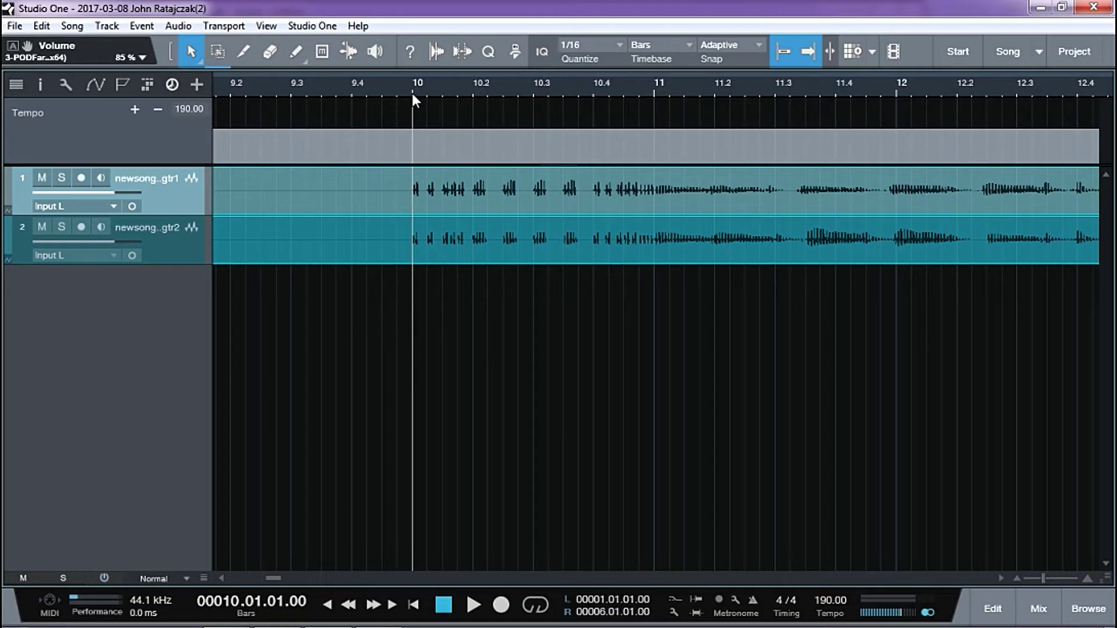
key("space")
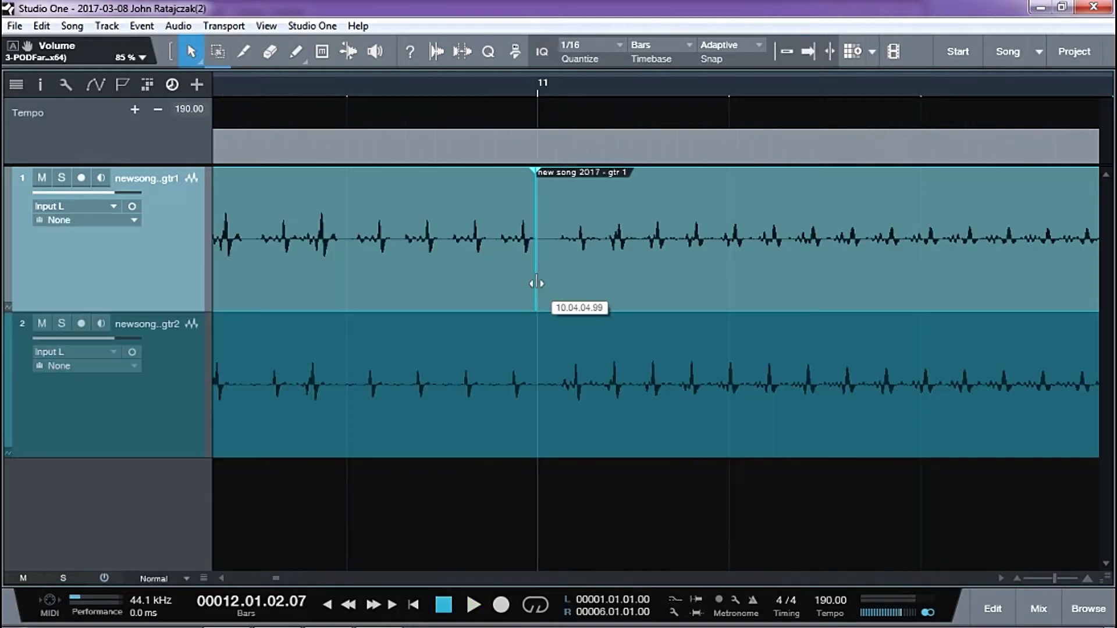
Step: Split the gtr 1 track at bar 11 and shift the new event's audio so its first note lands on the bar line
left_click_drag(536, 283, 537, 283)
left_click_drag(442, 88, 342, 51)
left_click(654, 237)
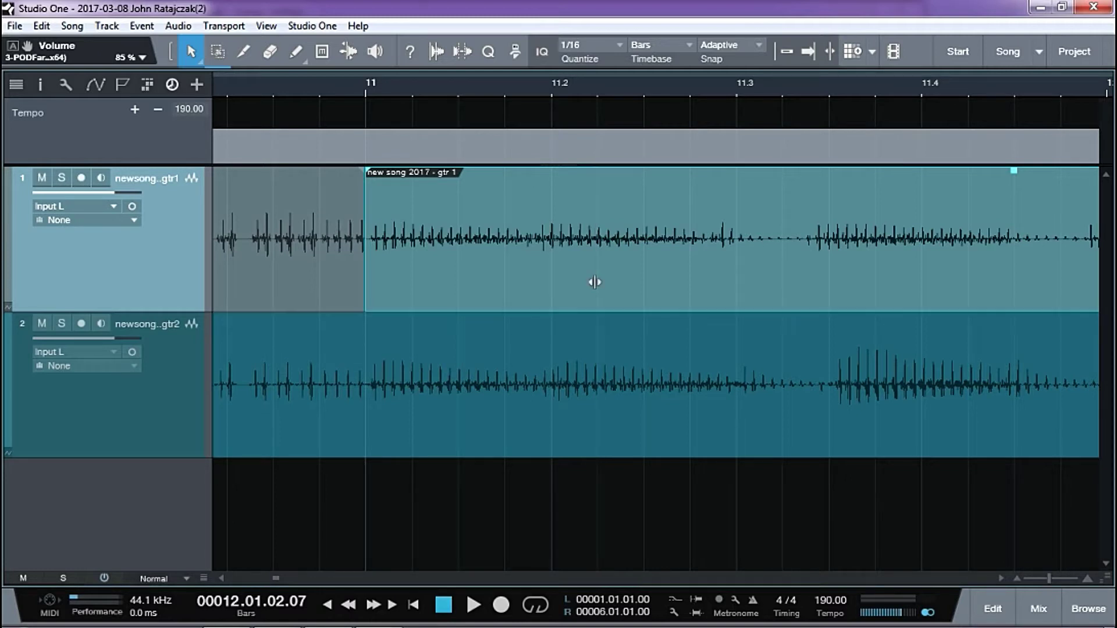
left_click_drag(595, 282, 856, 272)
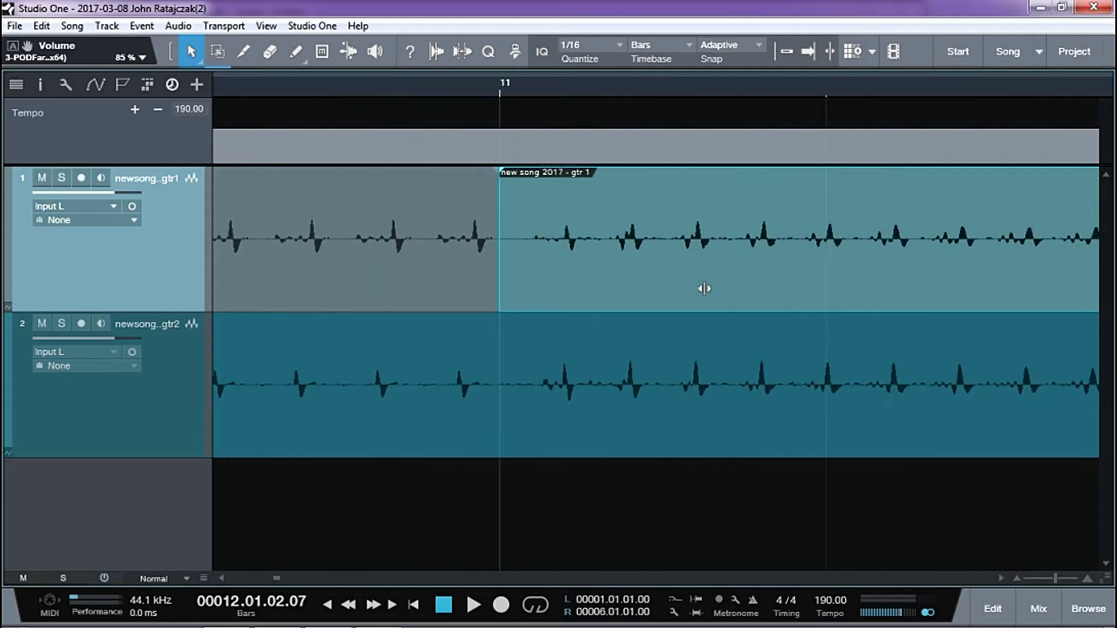
left_click_drag(704, 289, 640, 277)
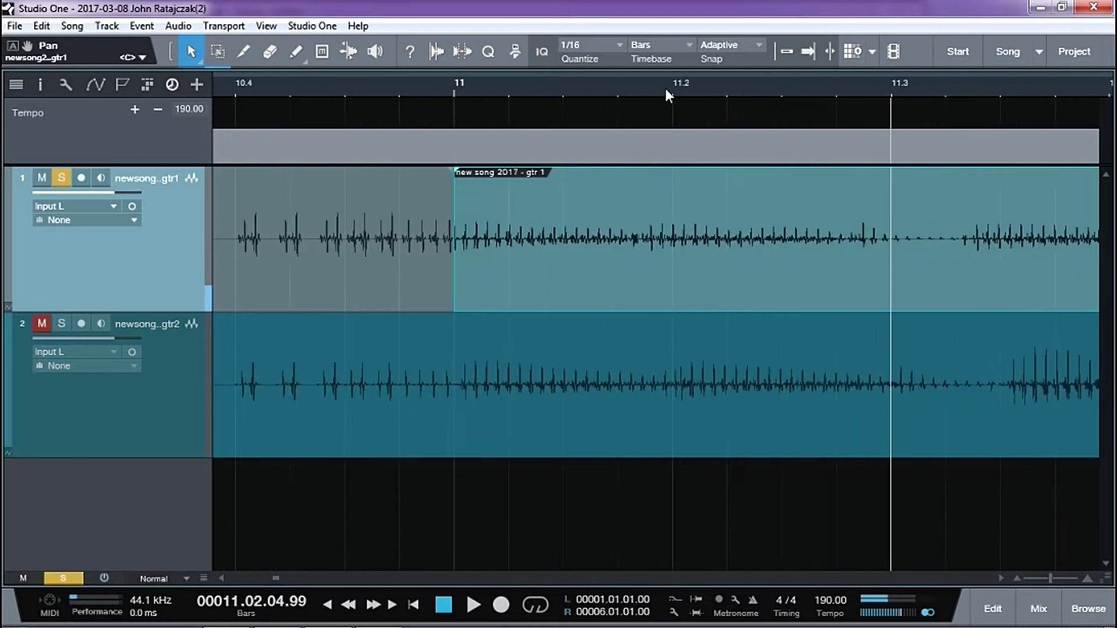
Step: Split the gtr 1 track at the note attack just before beat 11.2 with the Split tool
left_click_drag(666, 88, 624, 119)
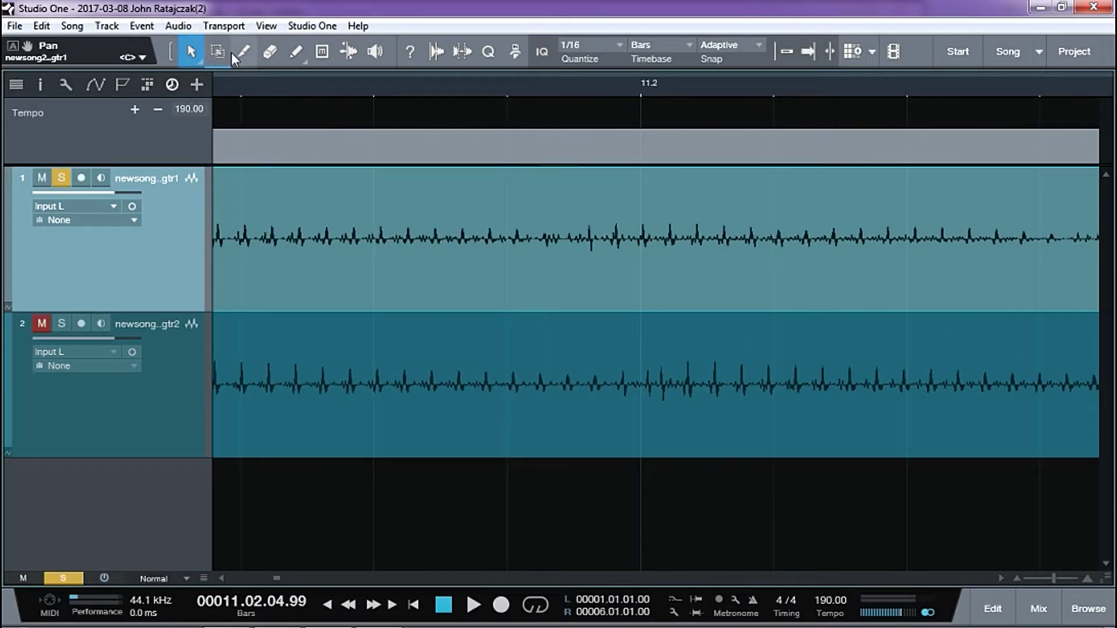
key("3")
left_click_drag(607, 96, 524, 52)
left_click(582, 223)
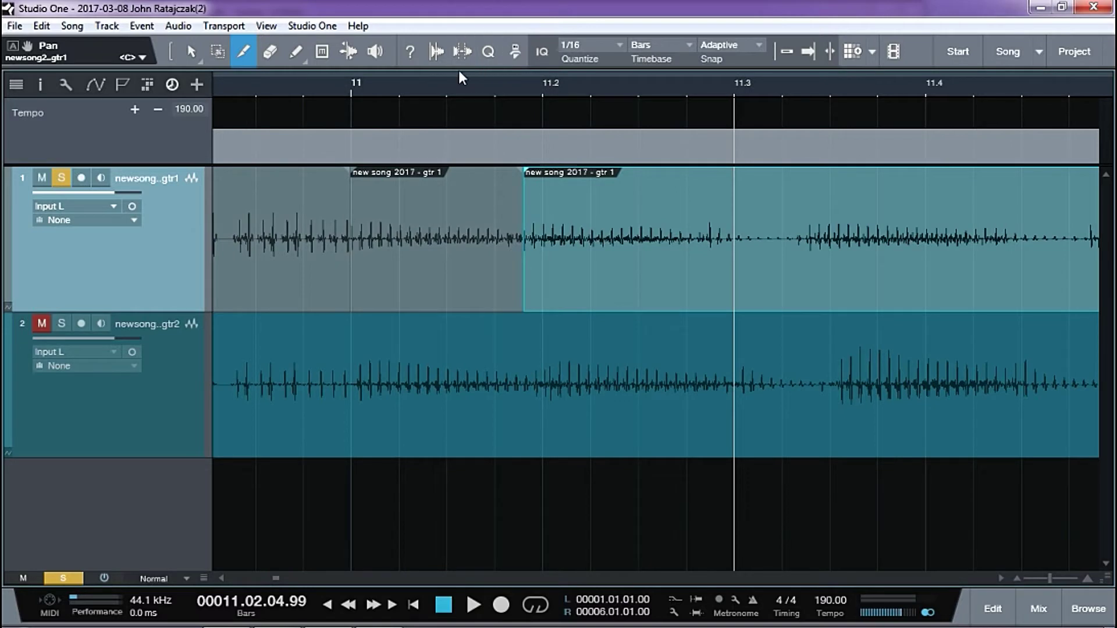
Step: Split the gtr 1 track at its remaining note attacks between beats 11.3 and 12.4
left_click_drag(542, 94, 605, 234)
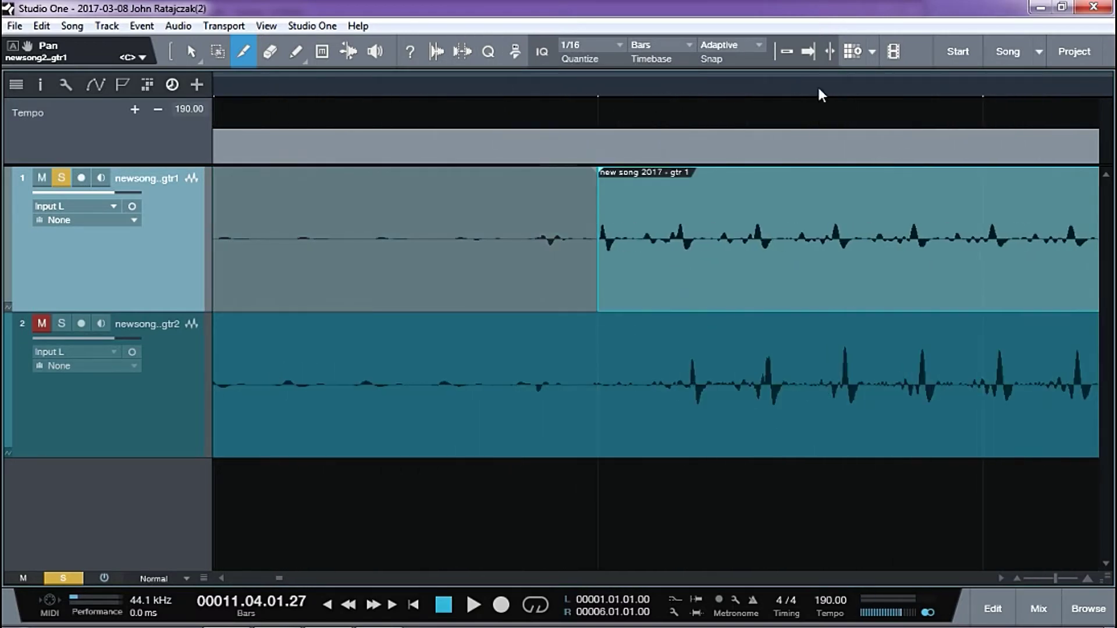
left_click_drag(640, 90, 678, 217)
left_click(675, 218)
left_click_drag(680, 90, 779, 250)
Step: Play back the split gtr 1 track from around bar 10 to check its timing
left_click_drag(757, 90, 442, 85)
key("space")
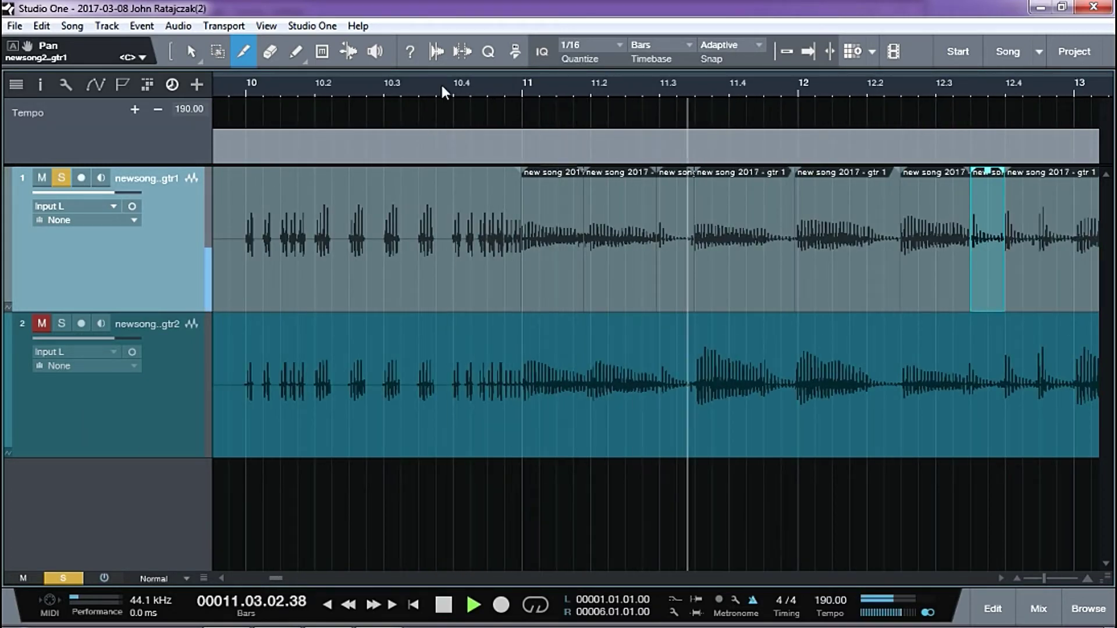
key("space")
Step: Split the gtr 2 track at bar 11 and just before beat 11.2, shifting the second event's audio slightly earlier
left_click_drag(526, 90, 668, 138)
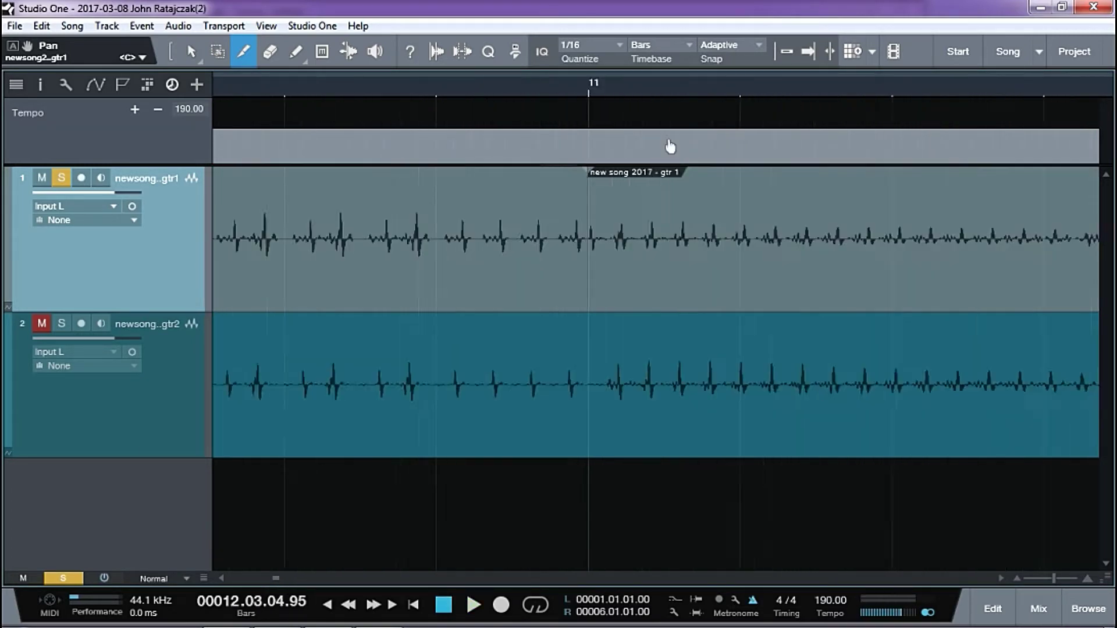
left_click(574, 372)
left_click_drag(605, 92, 663, 139)
left_click(763, 373)
left_click_drag(815, 437, 793, 437)
Step: Split gtr 2 at beat 11.3 and midway between 11.3 and 11.4, shifting the audio of both events slightly earlier
left_click_drag(1047, 89, 571, 82)
left_click(627, 372)
left_click_drag(692, 433, 681, 434)
left_click_drag(747, 93, 806, 125)
left_click(798, 373)
left_click_drag(822, 428, 809, 429)
Step: Split gtr 2 at bar 12 and midway between beats 12.2 and 12.3, and shift both events' notes into time
left_click_drag(837, 92, 657, 116)
left_click(650, 363)
left_click_drag(675, 428, 663, 427)
left_click_drag(654, 92, 643, 46)
left_click_drag(777, 92, 648, 125)
left_click(628, 381)
left_click_drag(679, 426, 687, 424)
Step: Split gtr 2 at beat 12.4 and shift the new event's audio slightly earlier
left_click_drag(634, 92, 663, 67)
left_click_drag(1082, 90, 687, 125)
left_click(728, 381)
left_click_drag(829, 410, 810, 411)
Step: Split gtr 2 midway between beats 12.3 and 12.4, shift that note slightly later, and play back the edited guitars
left_click_drag(1052, 88, 602, 82)
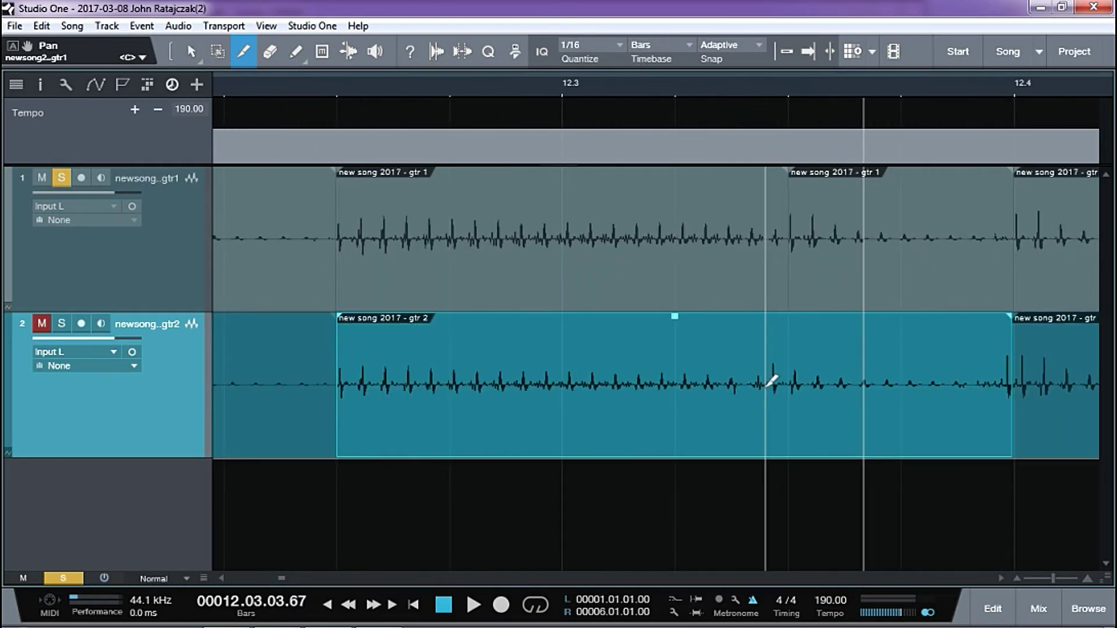
left_click_drag(811, 89, 803, 101)
left_click(735, 378)
left_click_drag(752, 431, 768, 431)
left_click_drag(831, 92, 850, 24)
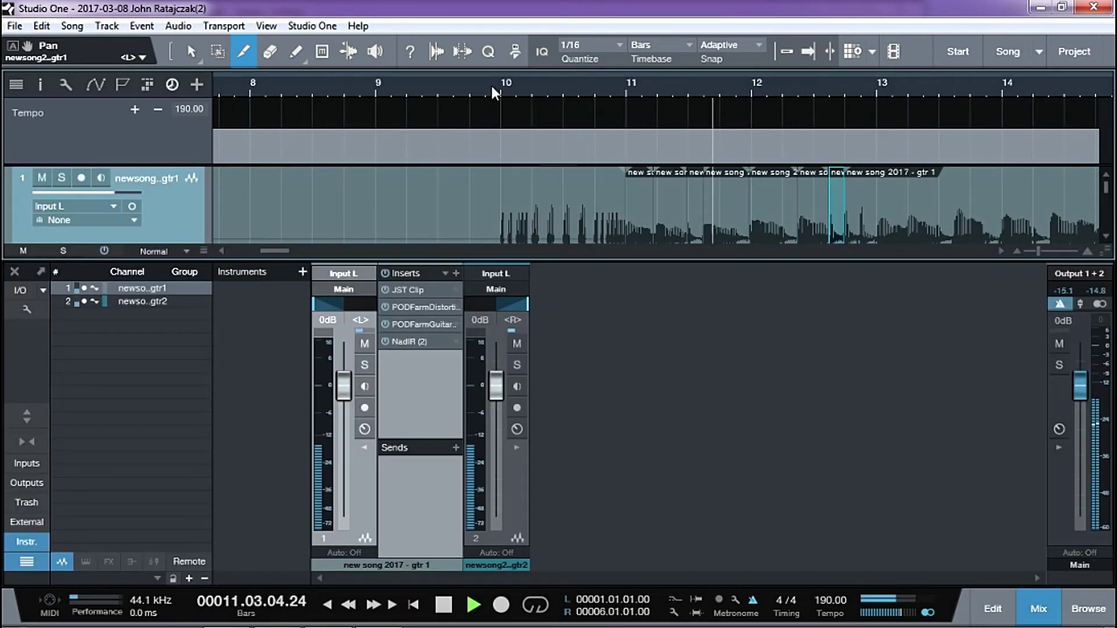
key("space")
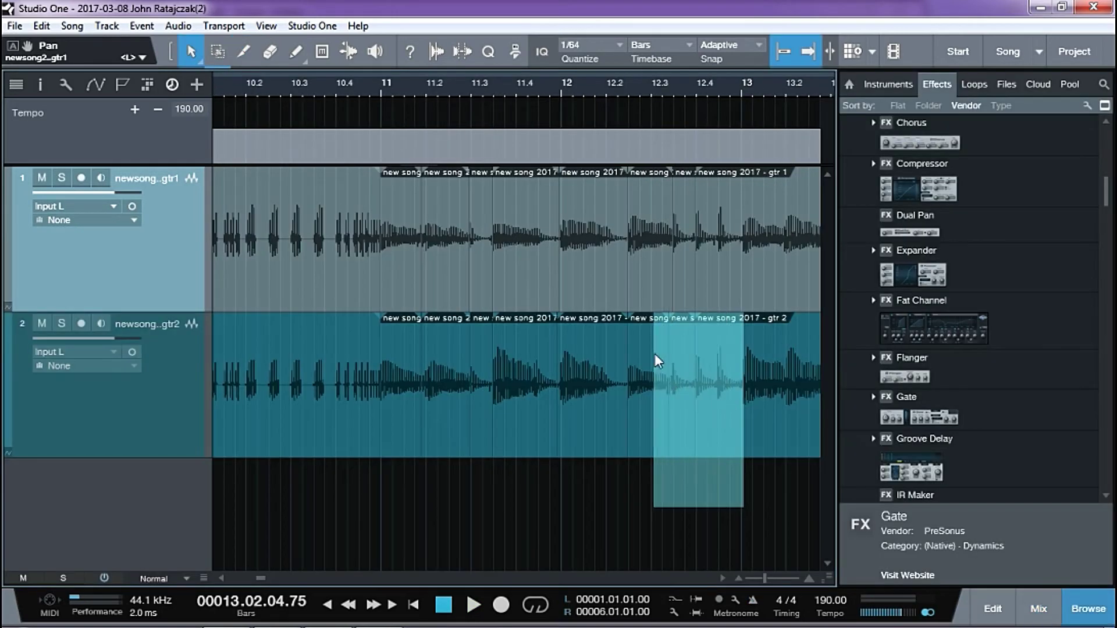
Step: Crossfade all the split events in bars 11 and 12 on both guitar tracks and play the result from about bar 10
left_click_drag(655, 353, 375, 253)
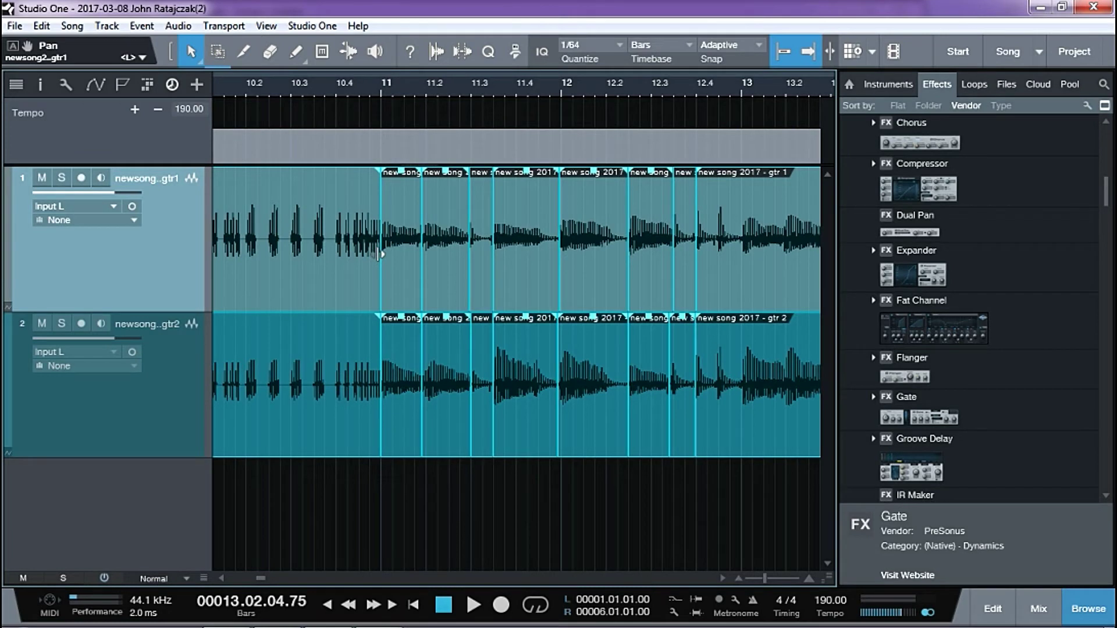
key("x")
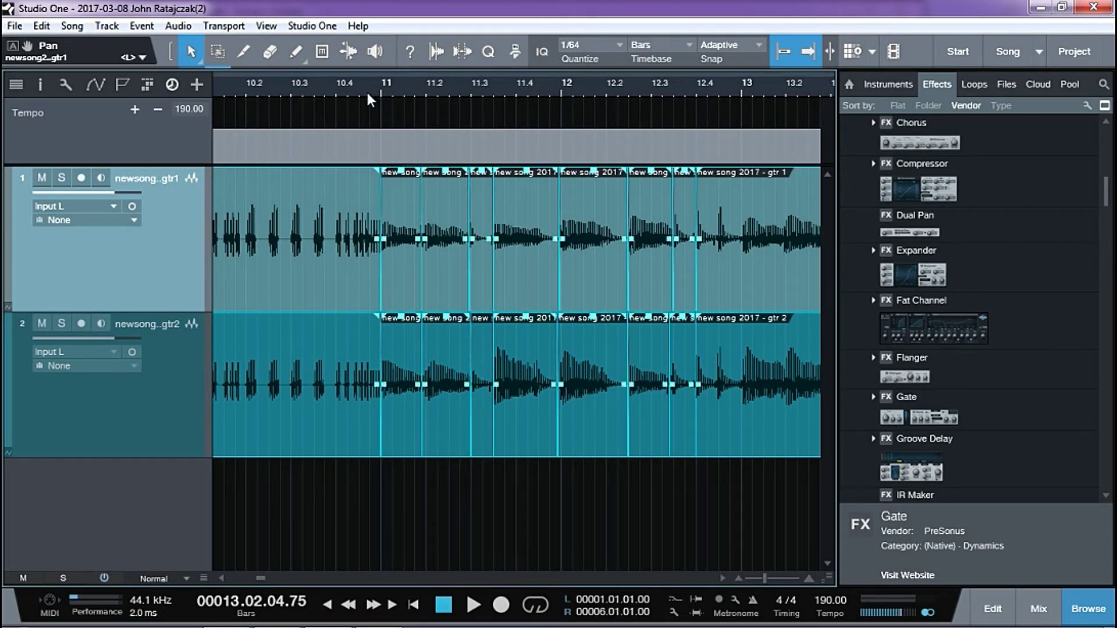
left_click_drag(367, 94, 521, 87)
left_click(392, 90)
key("space")
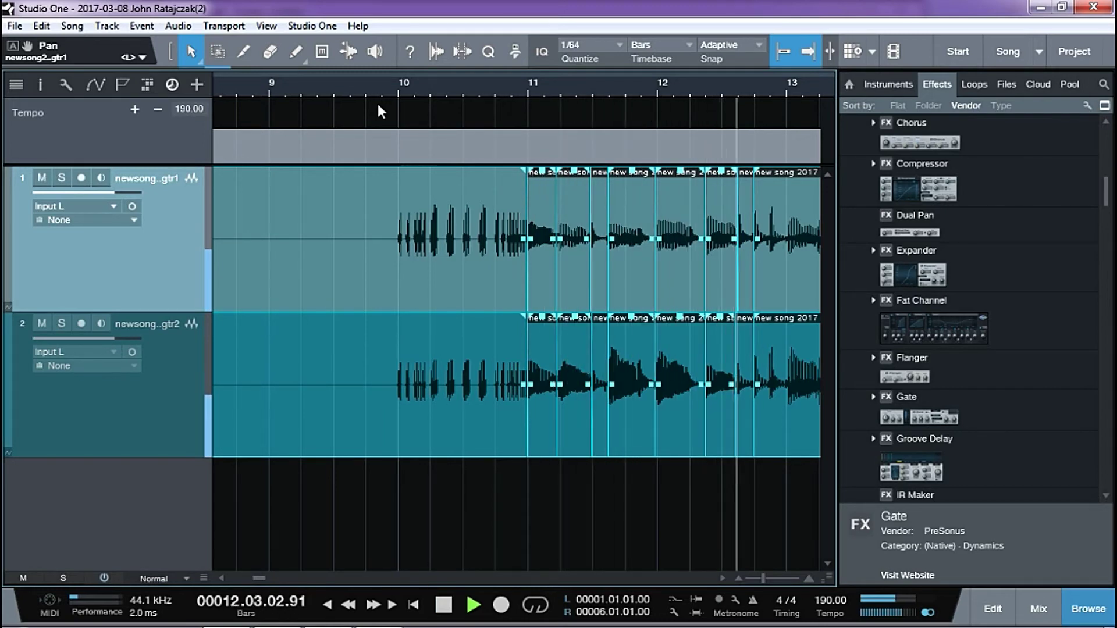
key("space")
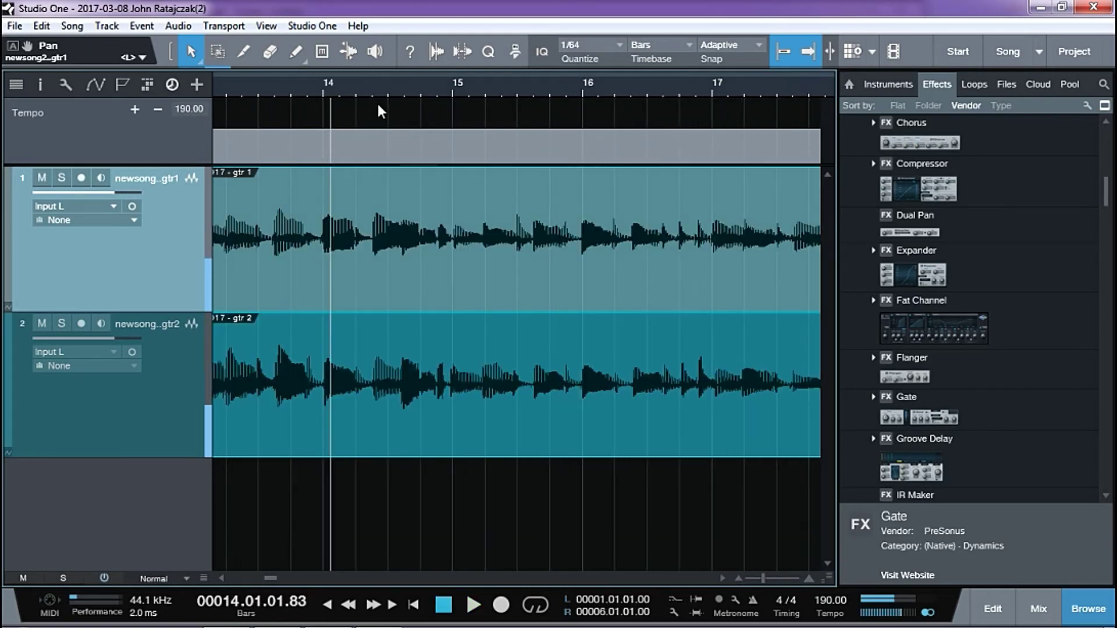
Step: Play a short stretch of both guitar tracks from bar 14 and view the whole section up to bar 27
left_click_drag(378, 91, 361, 51)
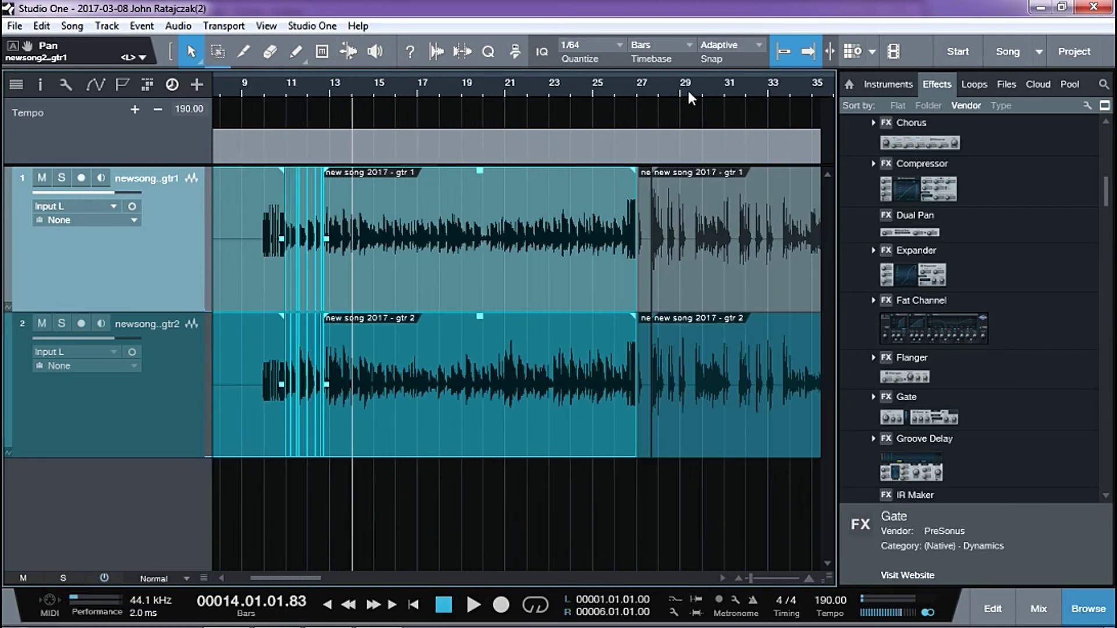
left_click_drag(643, 83, 575, 117)
key("space")
key("space")
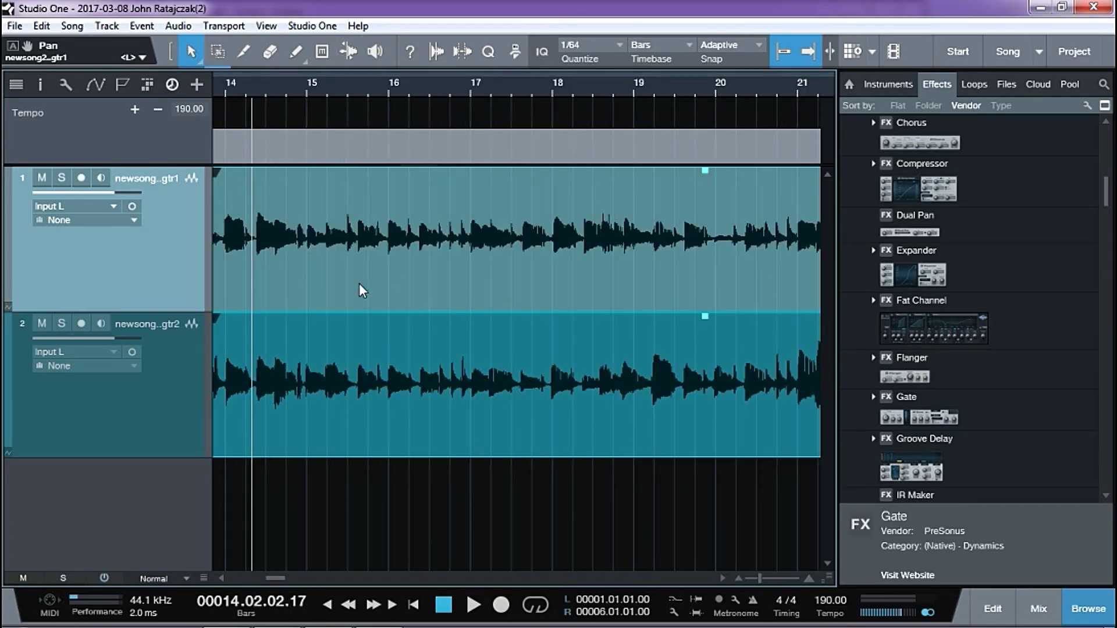
key("w")
key("w")
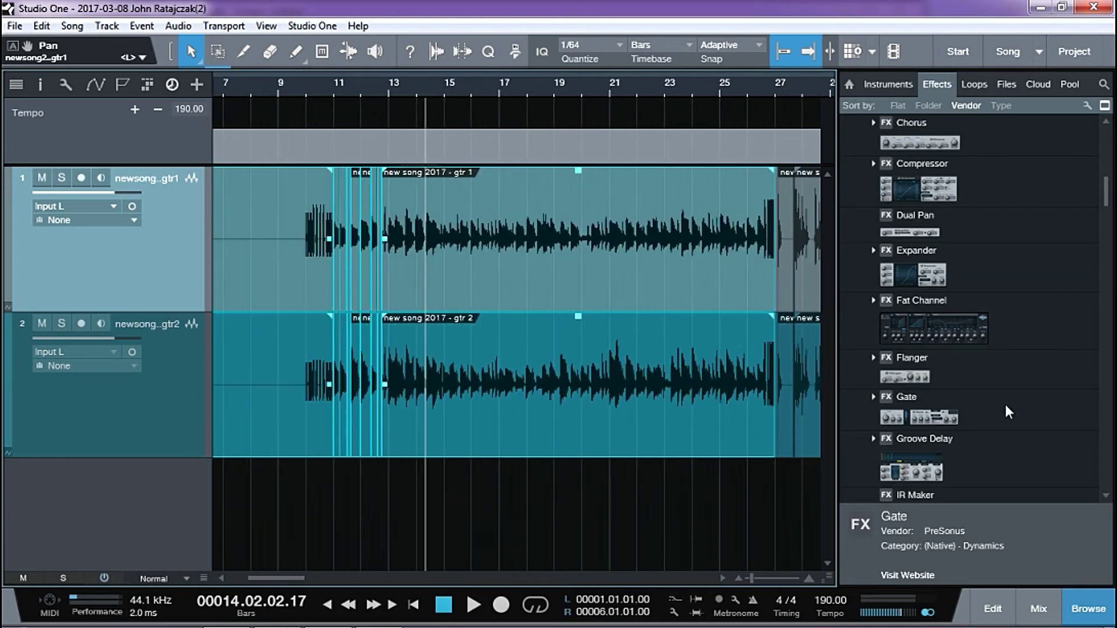